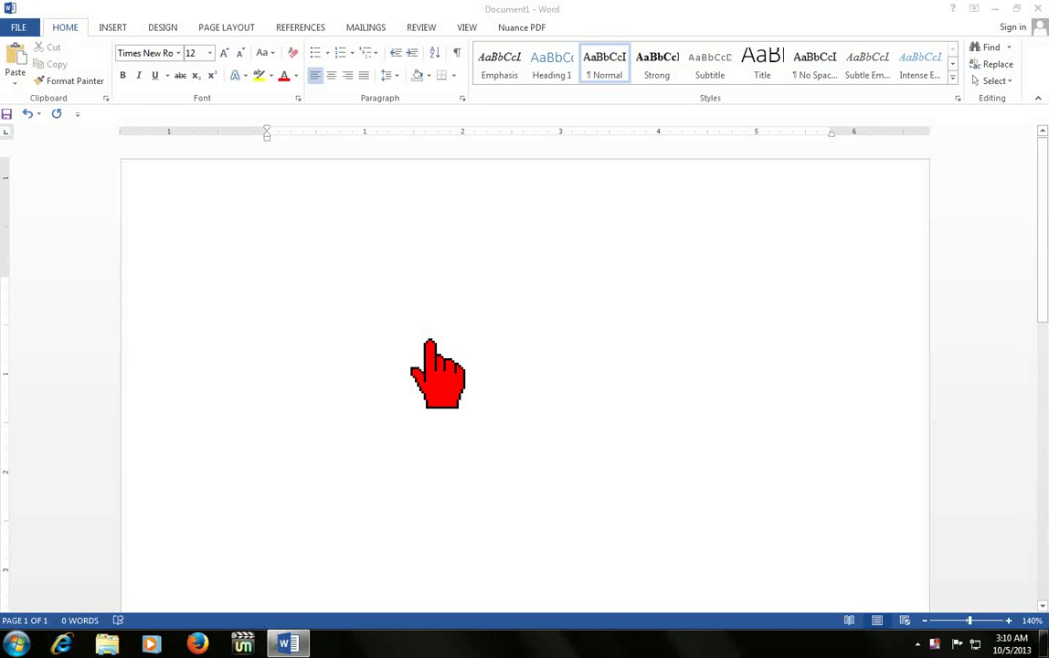
Insert a 3-D pie chart into the blank document.
{"action": "left_click", "coordinate": [270, 261]}
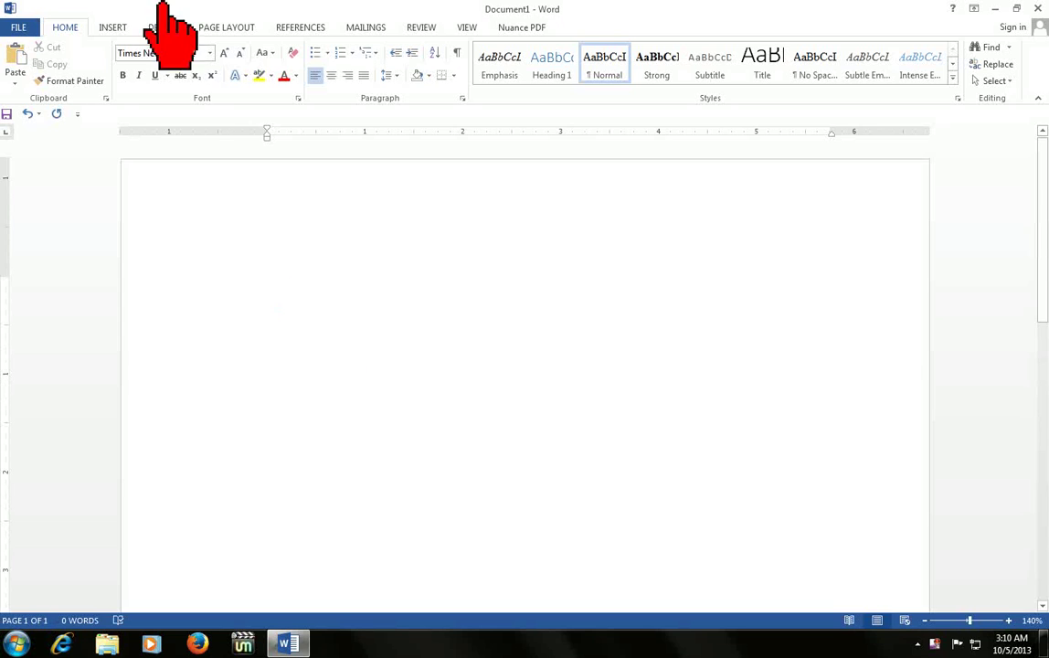
{"action": "left_click", "coordinate": [111, 28]}
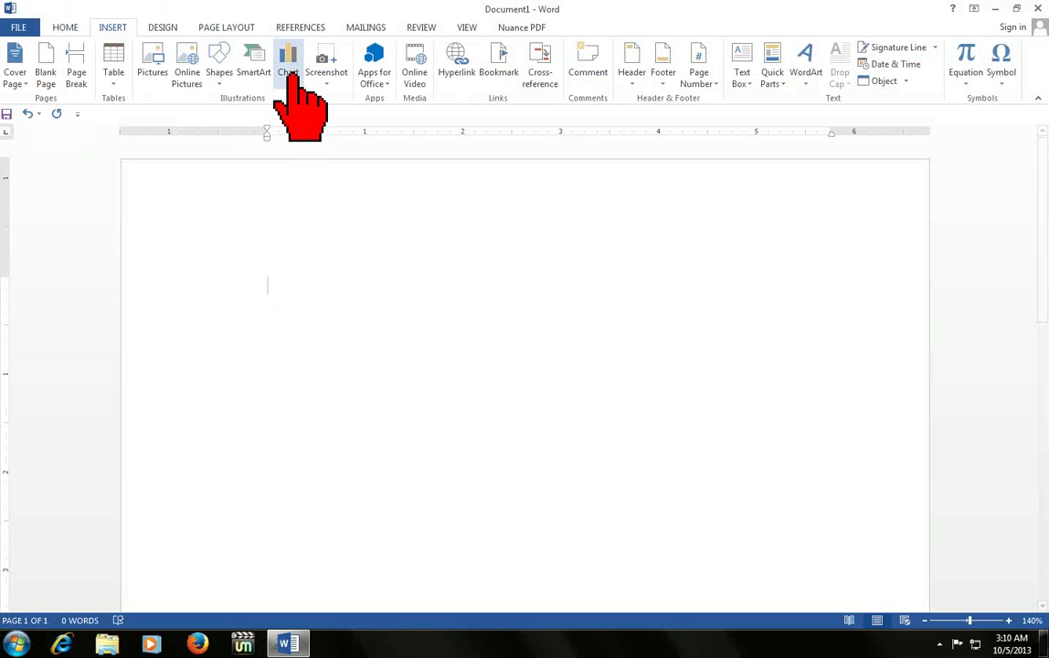
{"action": "left_click", "coordinate": [288, 71]}
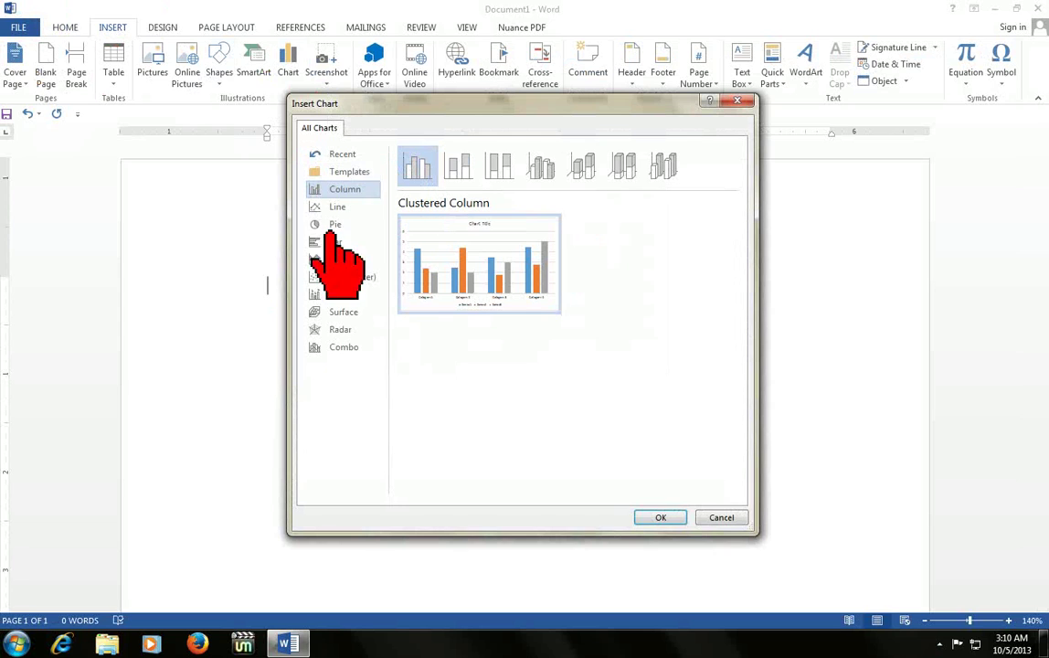
{"action": "left_click", "coordinate": [336, 225]}
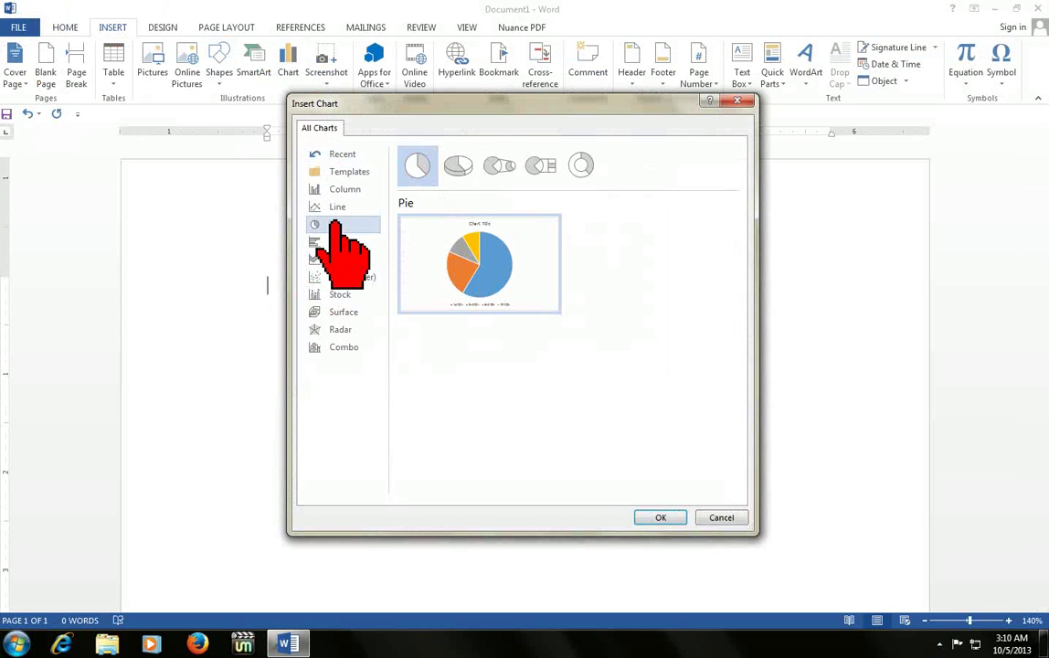
{"action": "left_click", "coordinate": [457, 165]}
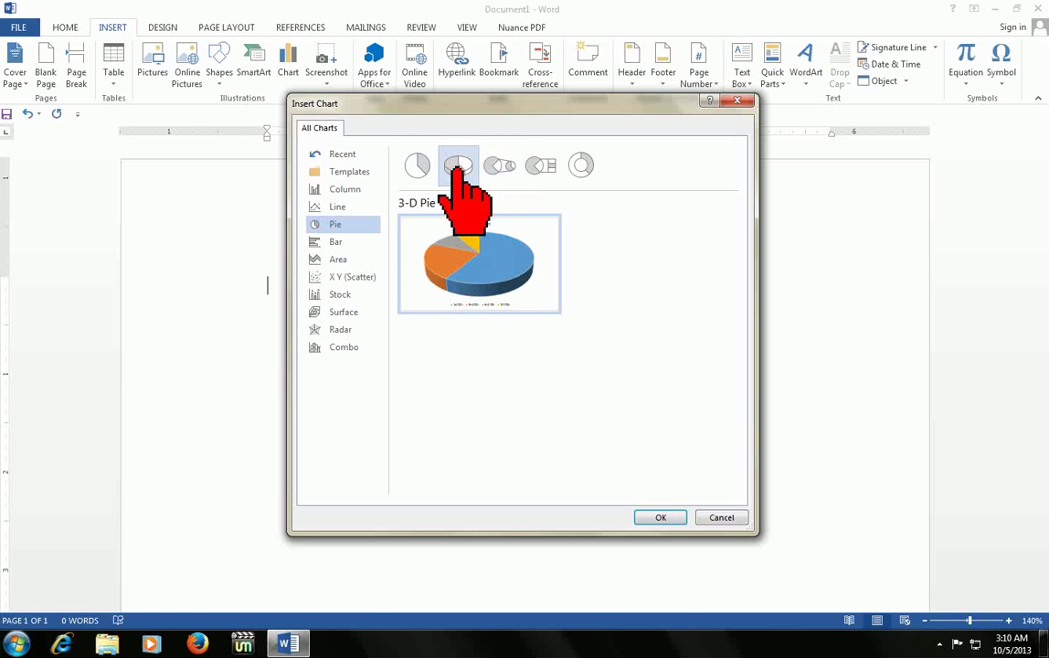
{"action": "left_click", "coordinate": [659, 518]}
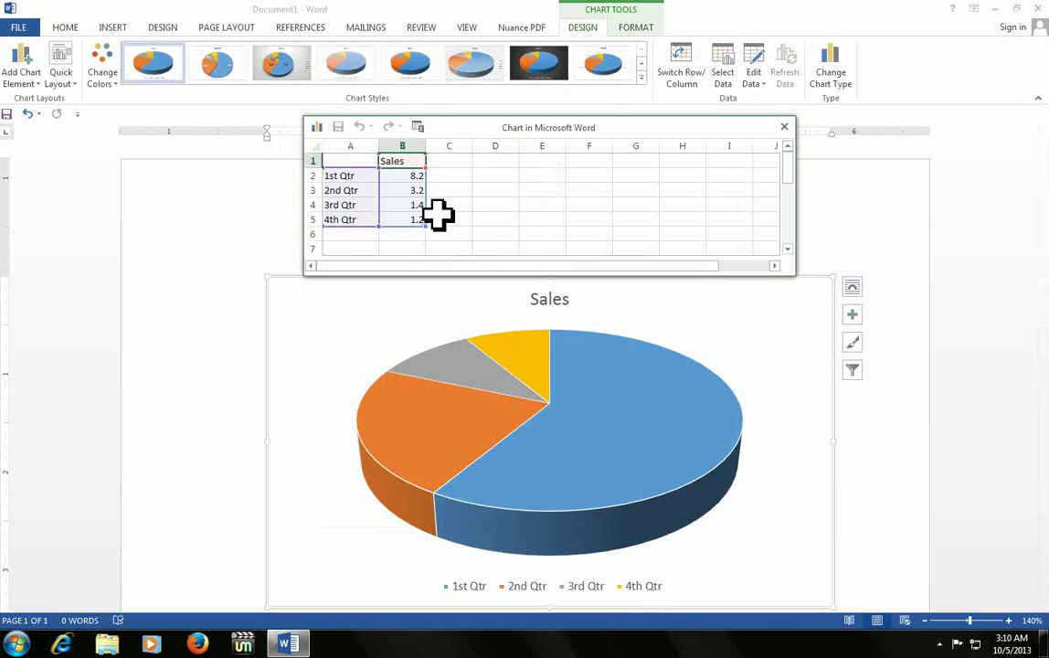
Rename the data series in cell B1 to 'Service'.
{"action": "left_click", "coordinate": [367, 236]}
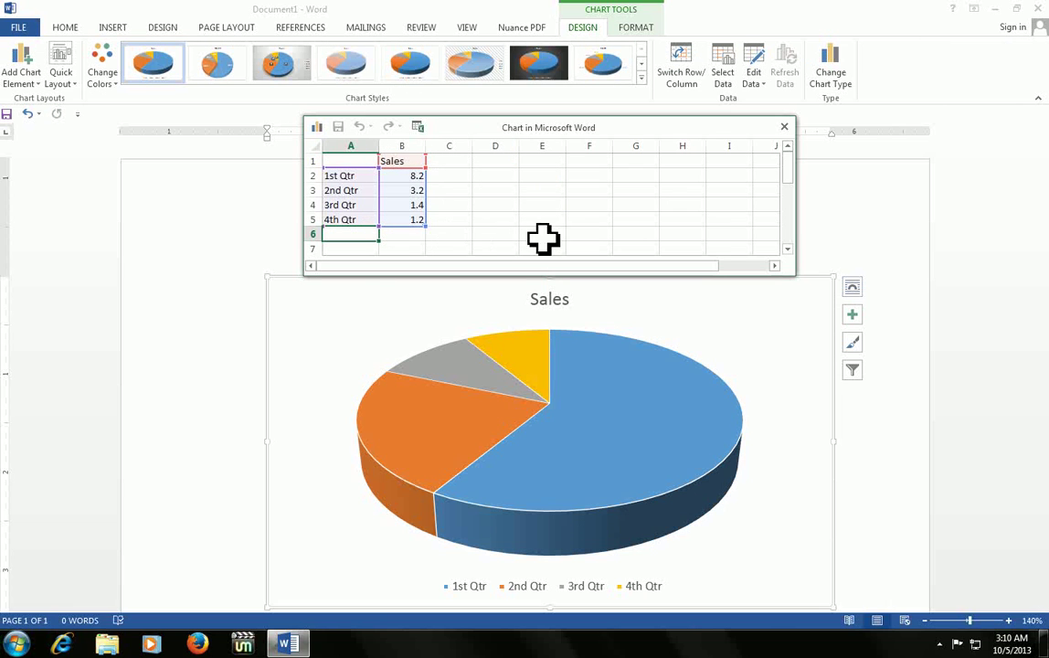
{"action": "left_click", "coordinate": [413, 162]}
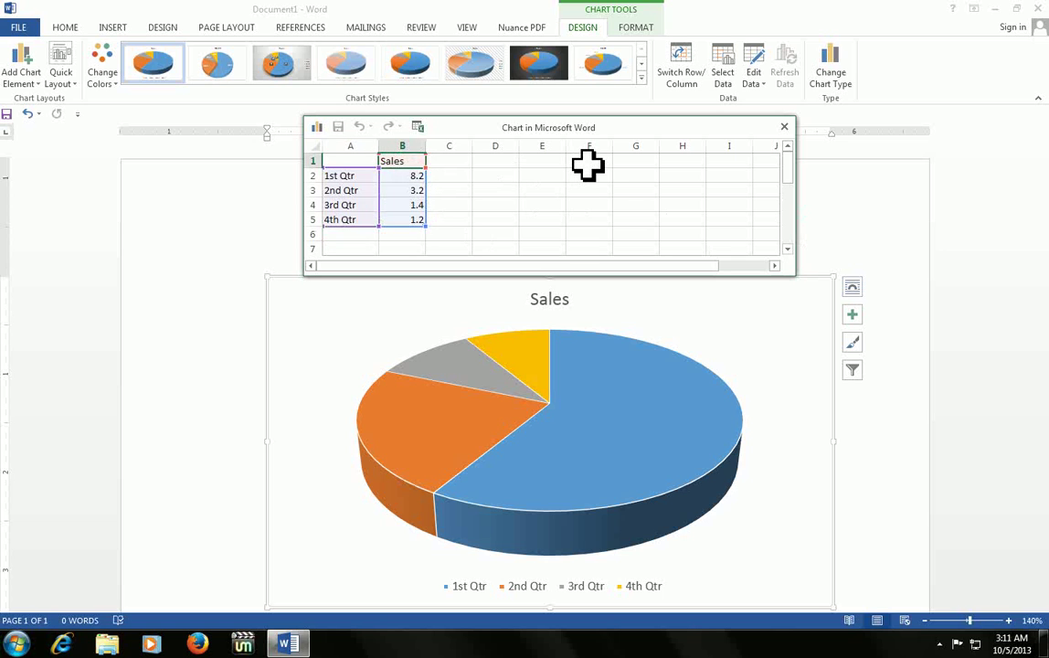
{"action": "type", "text": "Service"}
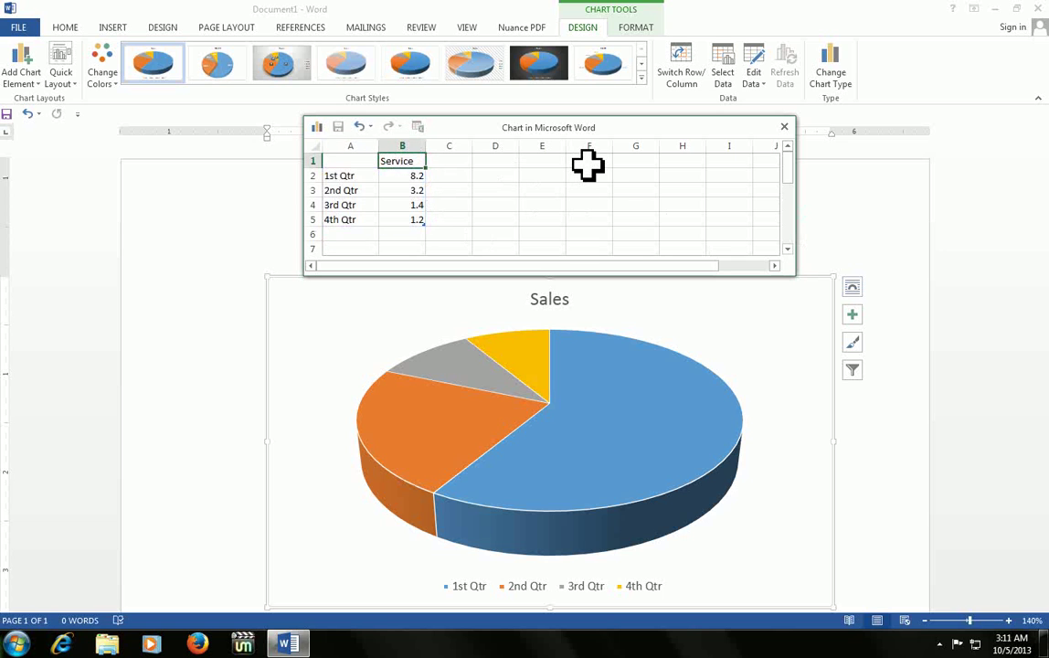
{"action": "key", "text": "Return"}
Add a 5th Qtr category with the value 1.3.
{"action": "key", "text": "Left"}
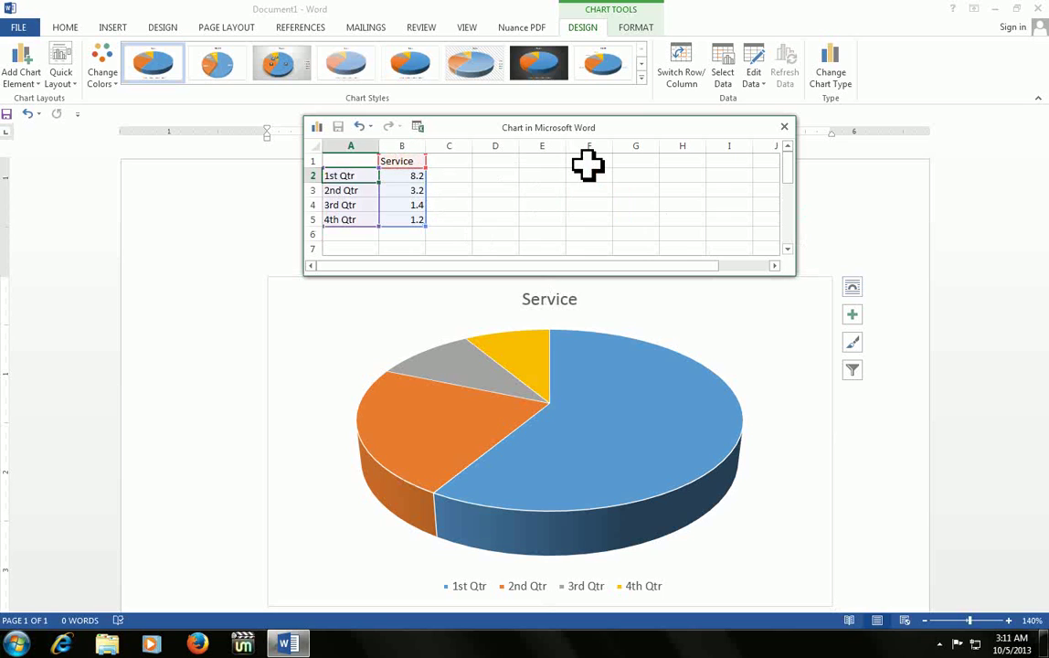
{"action": "key", "text": "Down"}
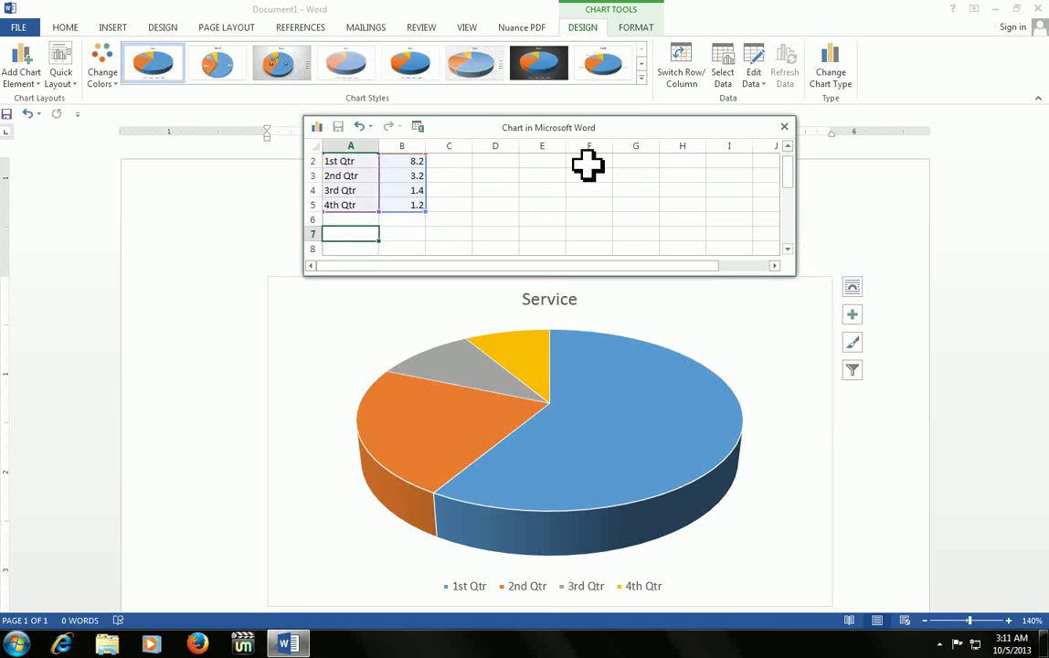
{"action": "type", "text": "5th Qt"}
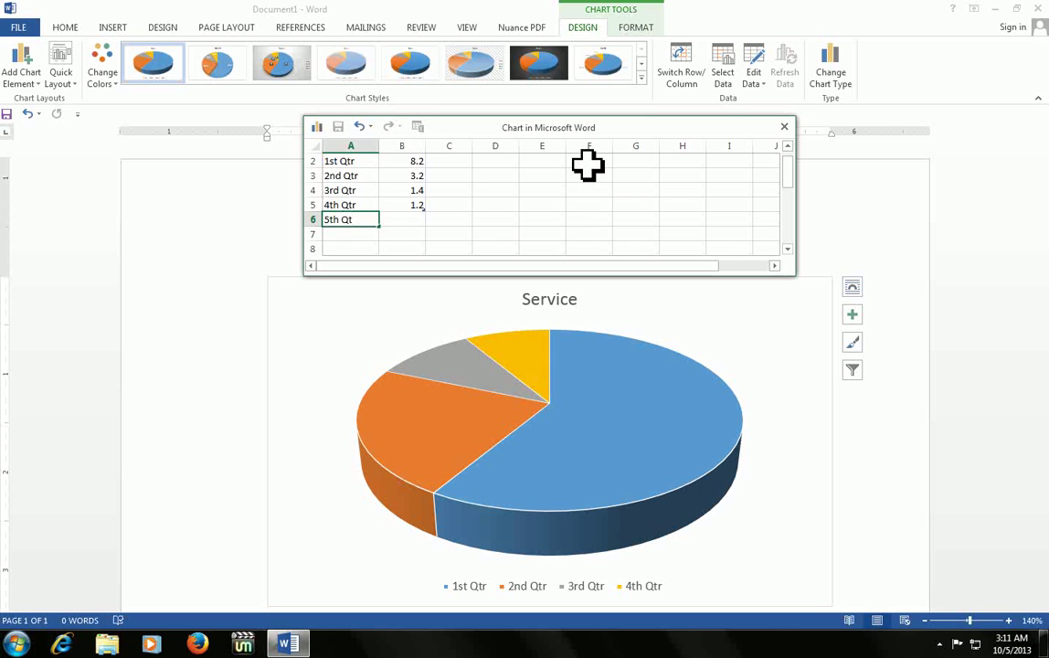
{"action": "type", "text": "r"}
{"action": "key", "text": "Tab"}
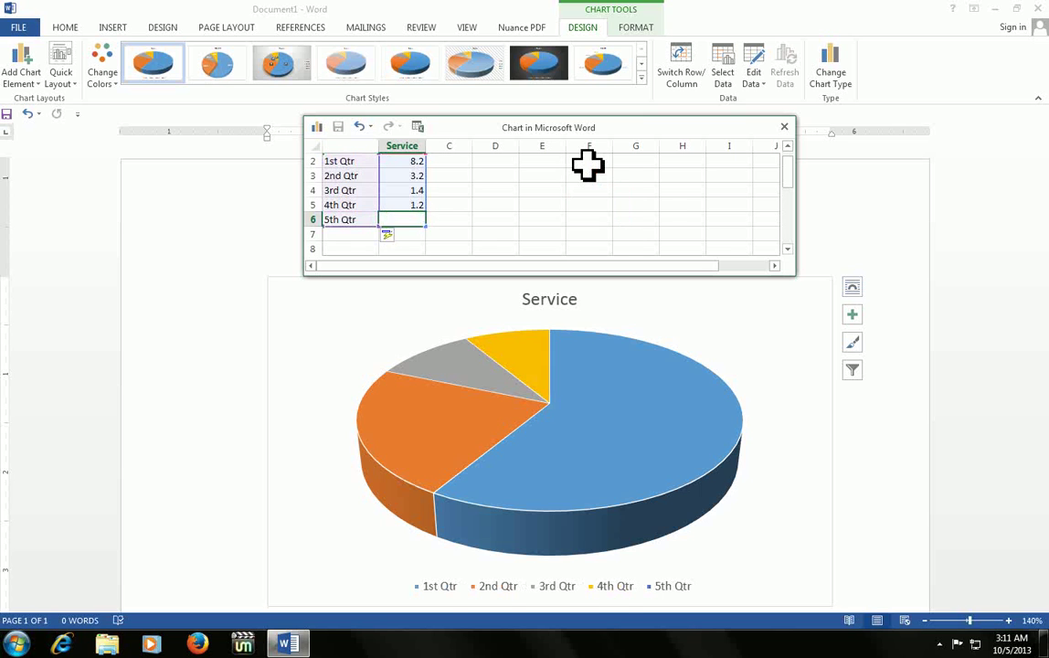
{"action": "type", "text": "1.3"}
{"action": "key", "text": "Return"}
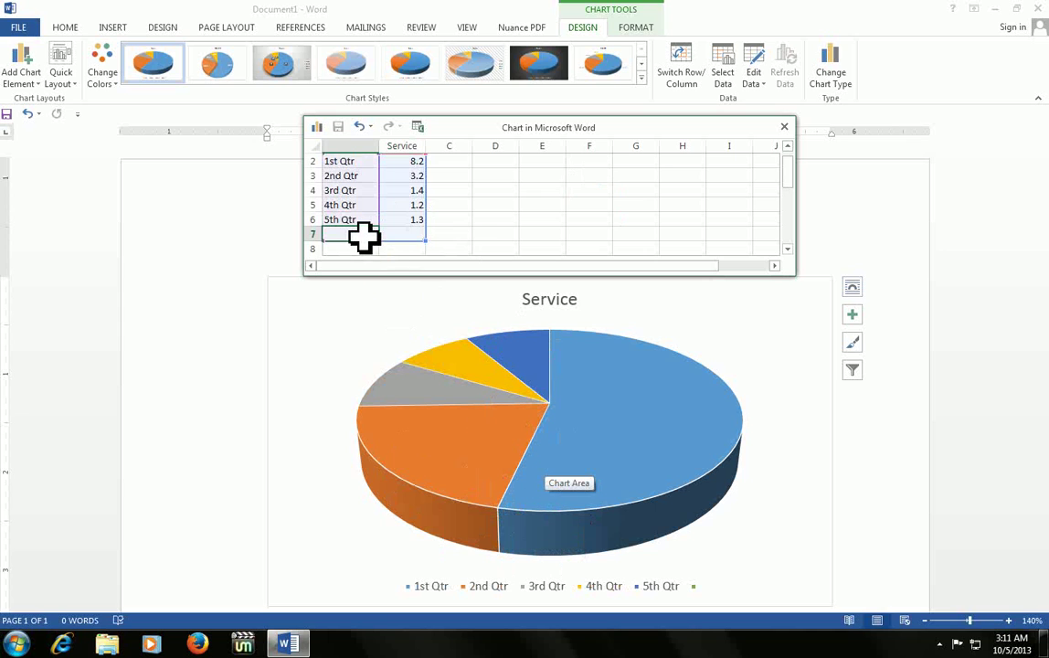
Add a 6th Qtr category with the value 1.9 to the chart data.
{"action": "type", "text": "6th"}
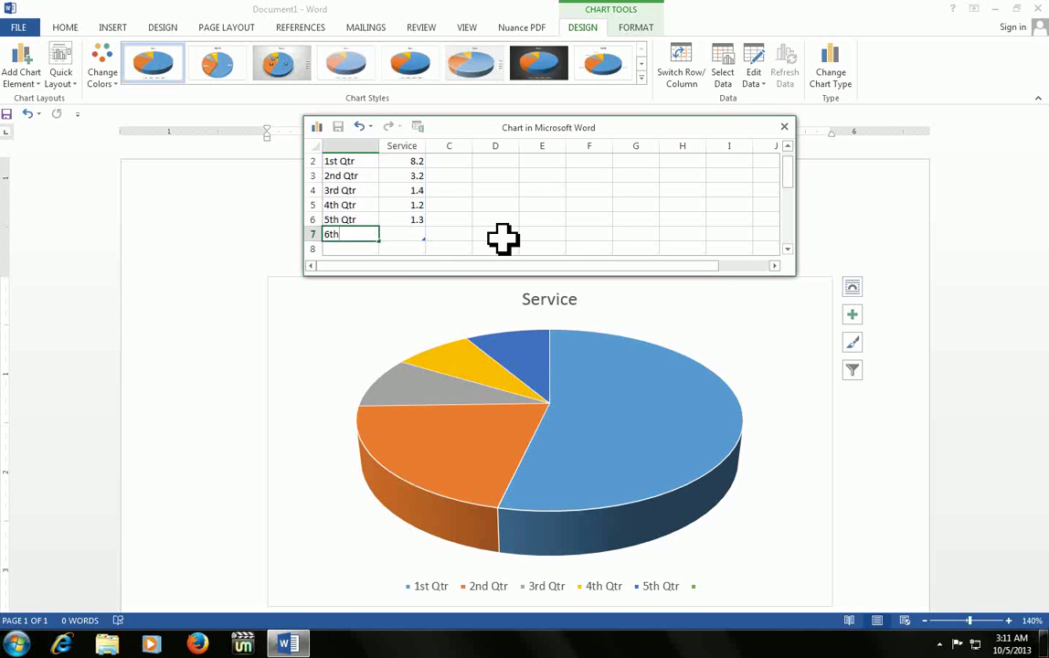
{"action": "type", "text": " Qtr"}
{"action": "key", "text": "Tab"}
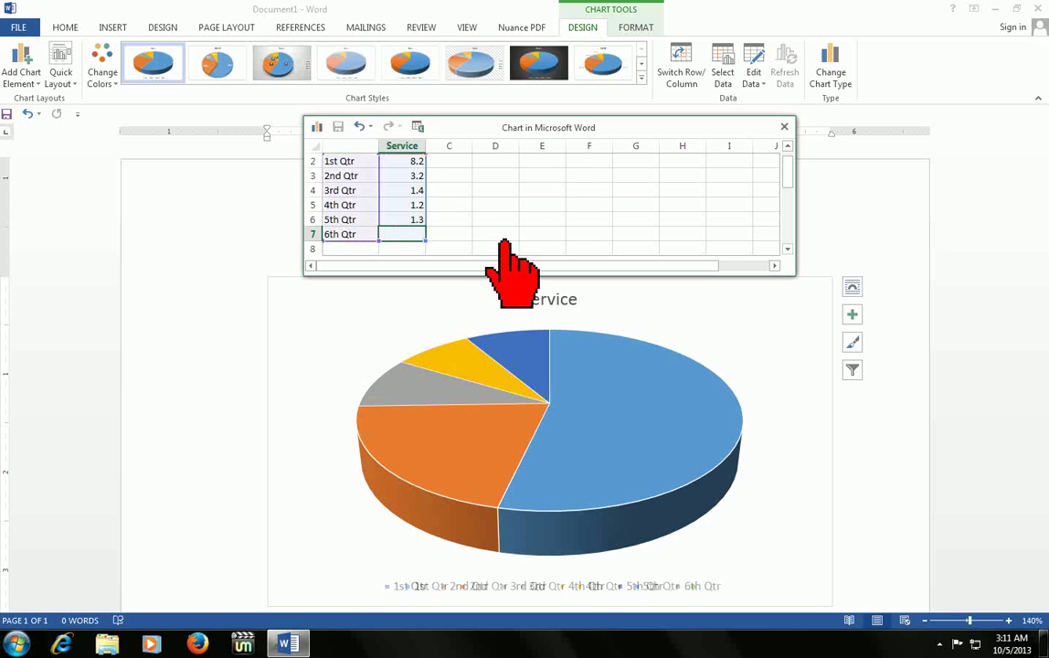
{"action": "type", "text": "1."}
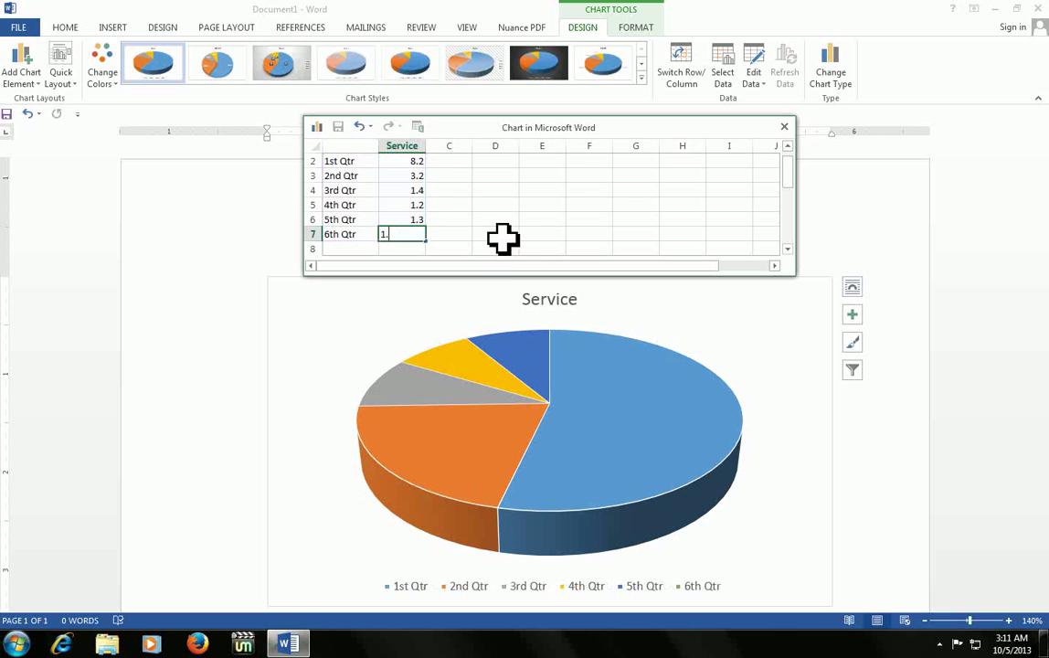
{"action": "type", "text": "9"}
{"action": "key", "text": "Return"}
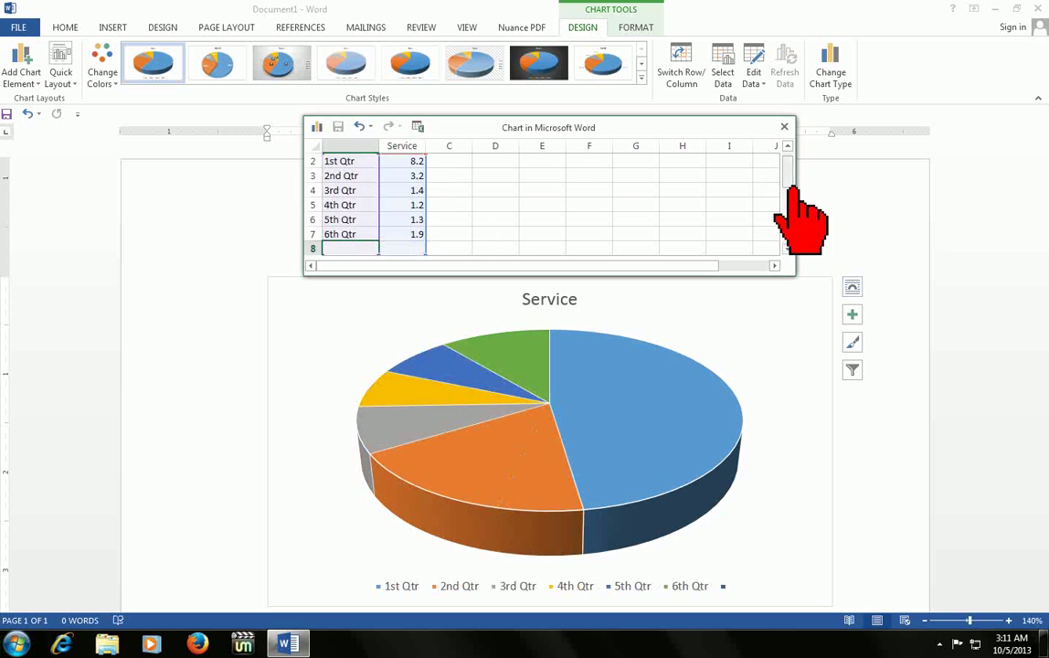
{"action": "mouse_move", "coordinate": [788, 185]}
{"action": "left_mouse_down"}
{"action": "mouse_move", "coordinate": [790, 249]}
{"action": "mouse_move", "coordinate": [791, 174]}
{"action": "left_mouse_up"}
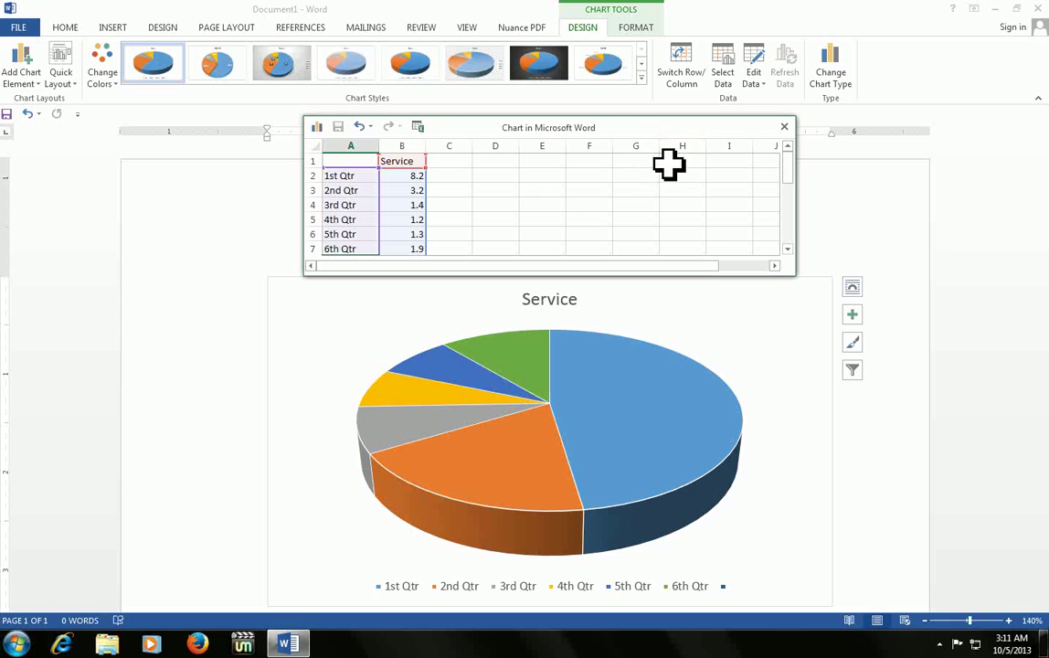
Close the data sheet and turn on data labels and a legend for the pie.
{"action": "left_click", "coordinate": [785, 127]}
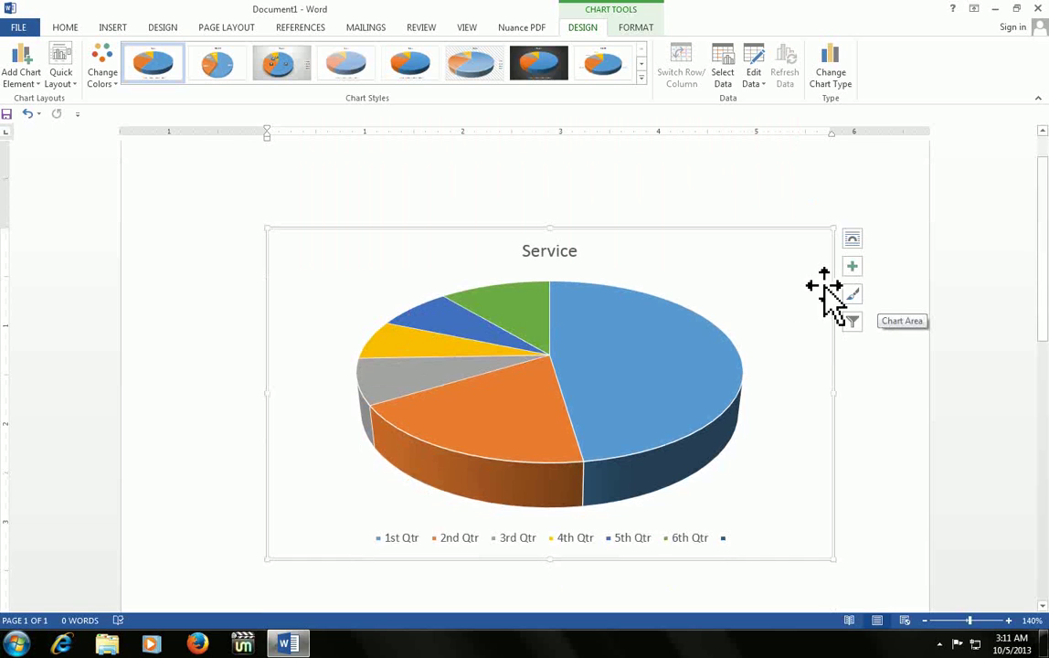
{"action": "mouse_move", "coordinate": [852, 266]}
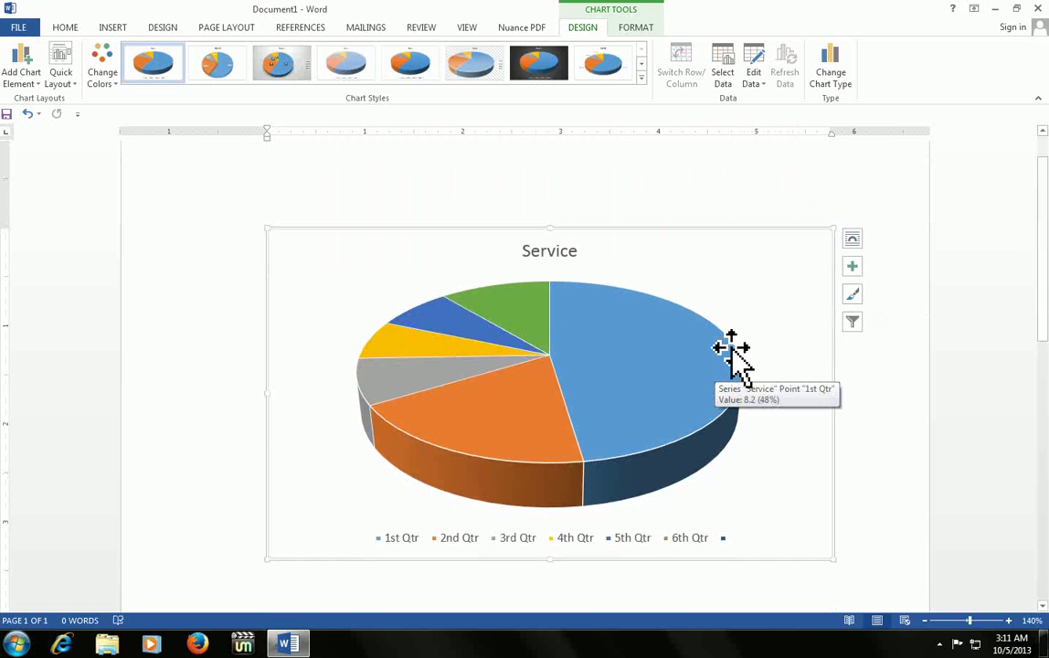
{"action": "left_click", "coordinate": [852, 266]}
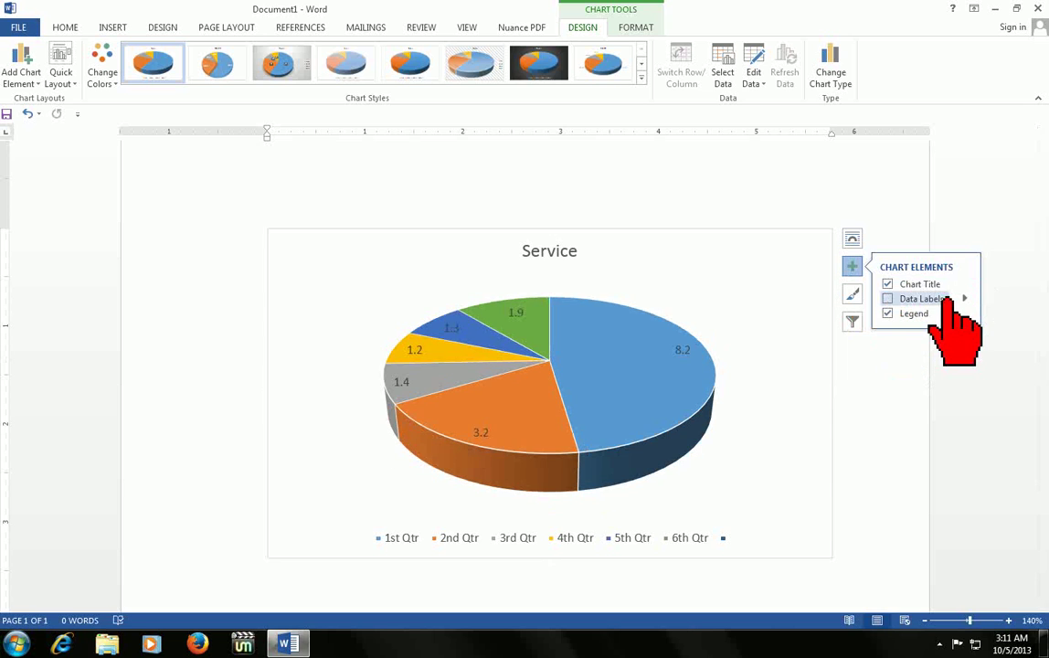
{"action": "left_click", "coordinate": [888, 299]}
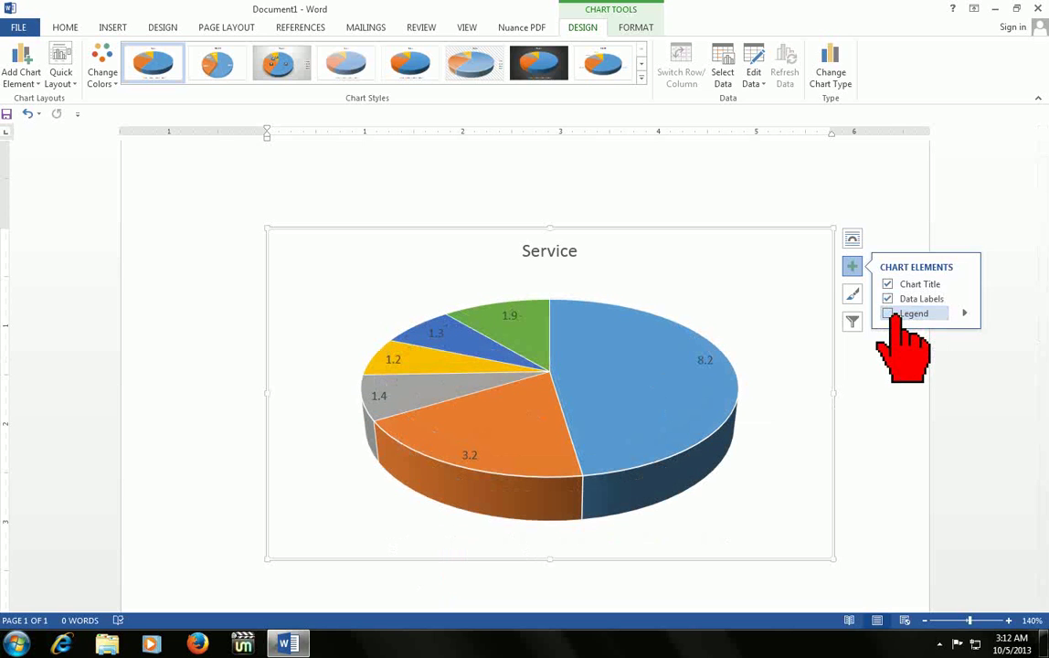
{"action": "left_click", "coordinate": [889, 313]}
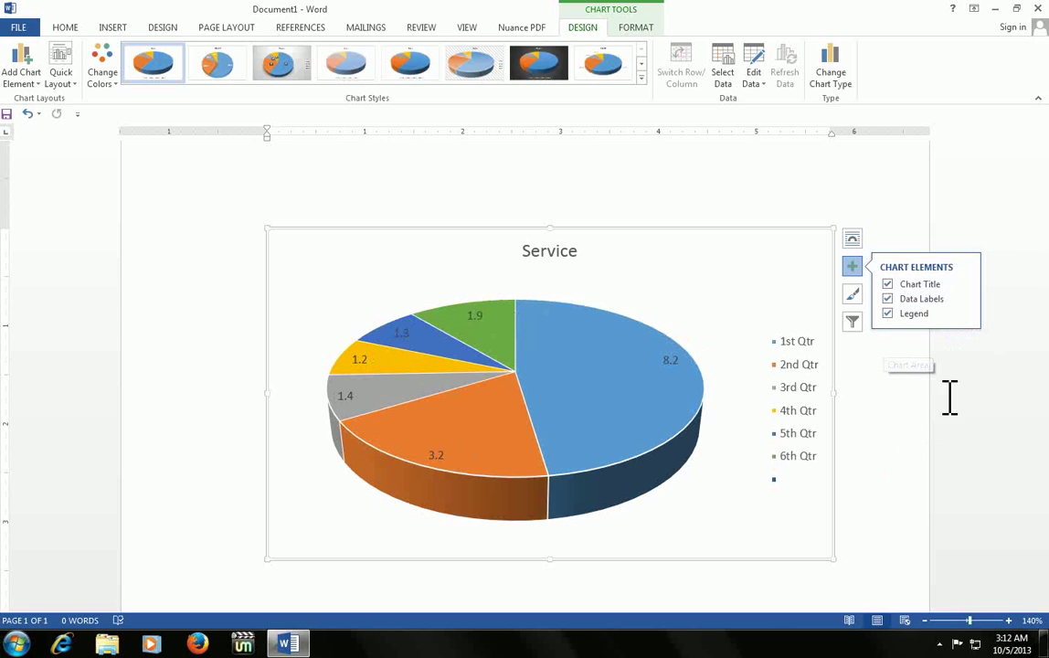
{"action": "left_click", "coordinate": [853, 293]}
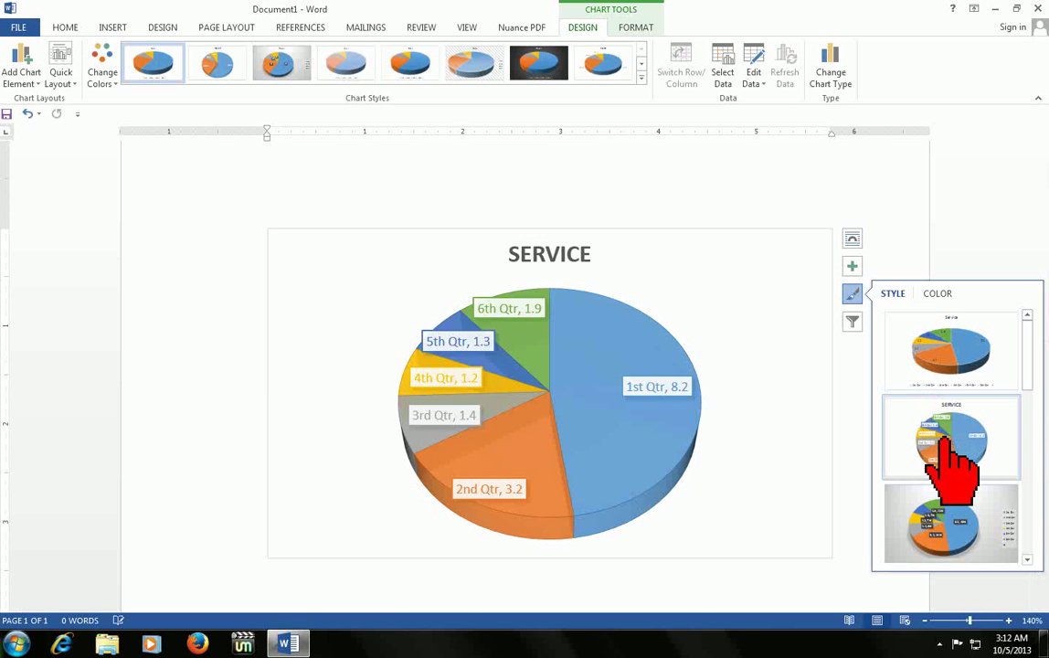
Apply the chart style with white quarter, value and percentage labels and a bottom legend.
{"action": "left_click", "coordinate": [944, 430]}
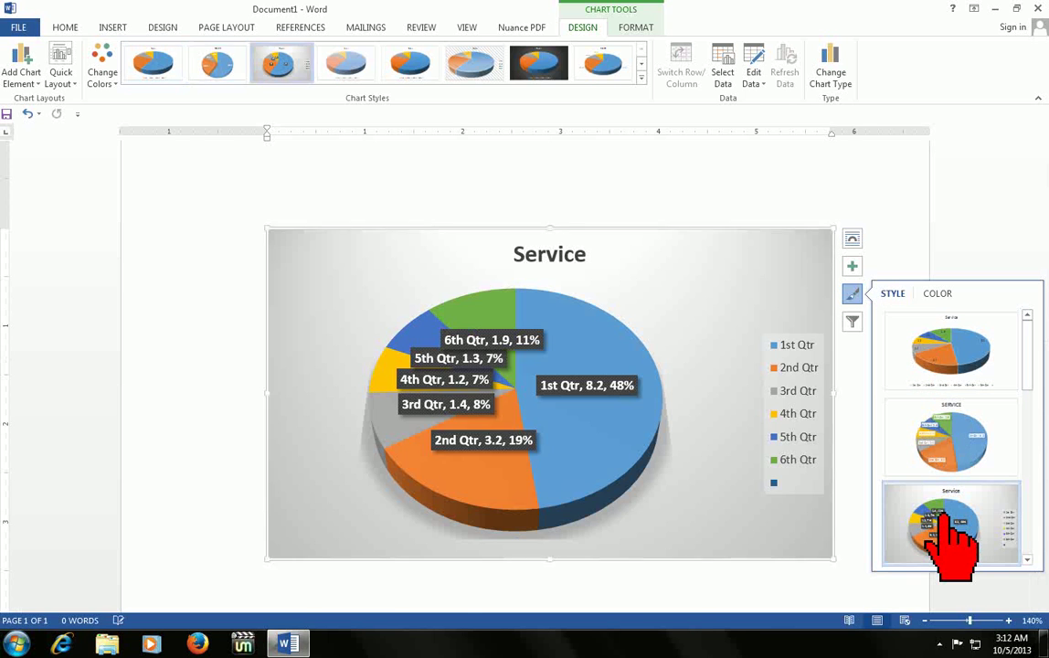
{"action": "left_click", "coordinate": [951, 548]}
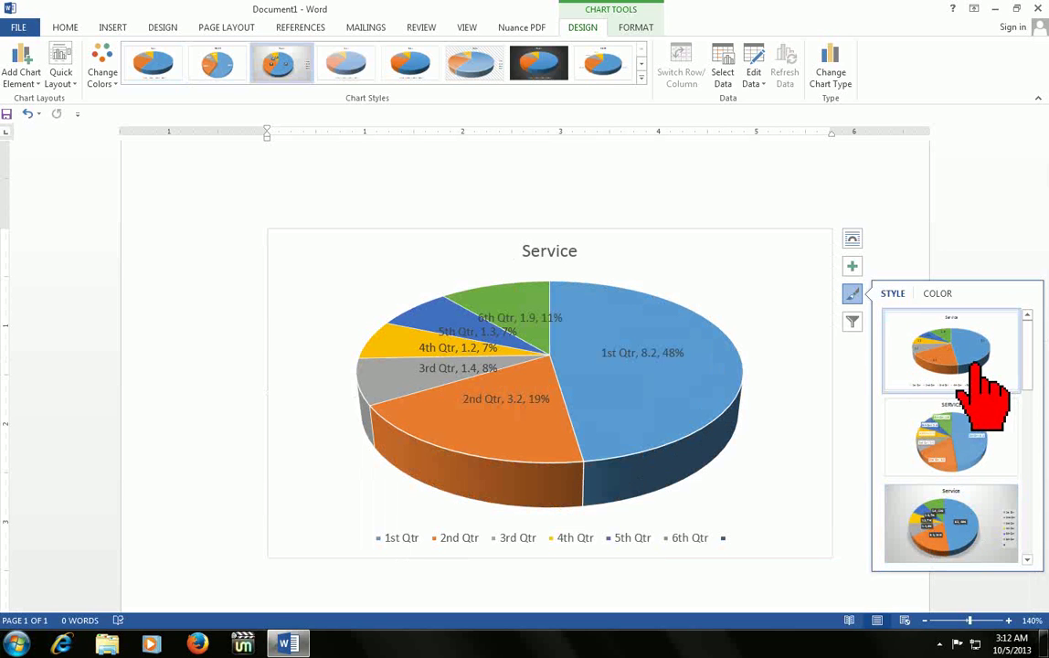
{"action": "left_click", "coordinate": [951, 370]}
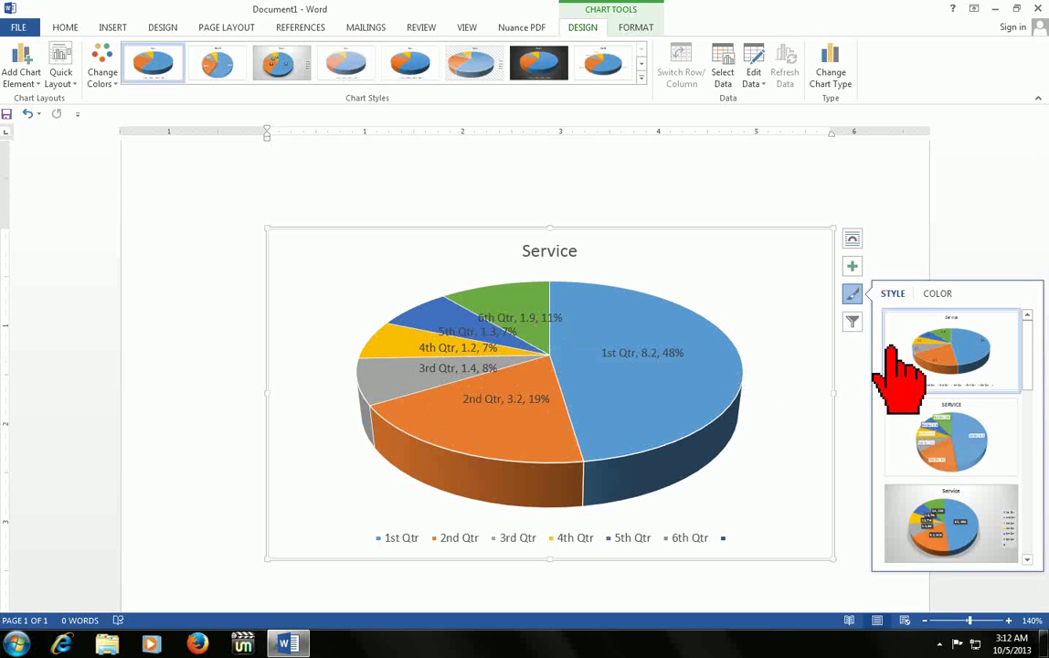
{"action": "left_click", "coordinate": [979, 433]}
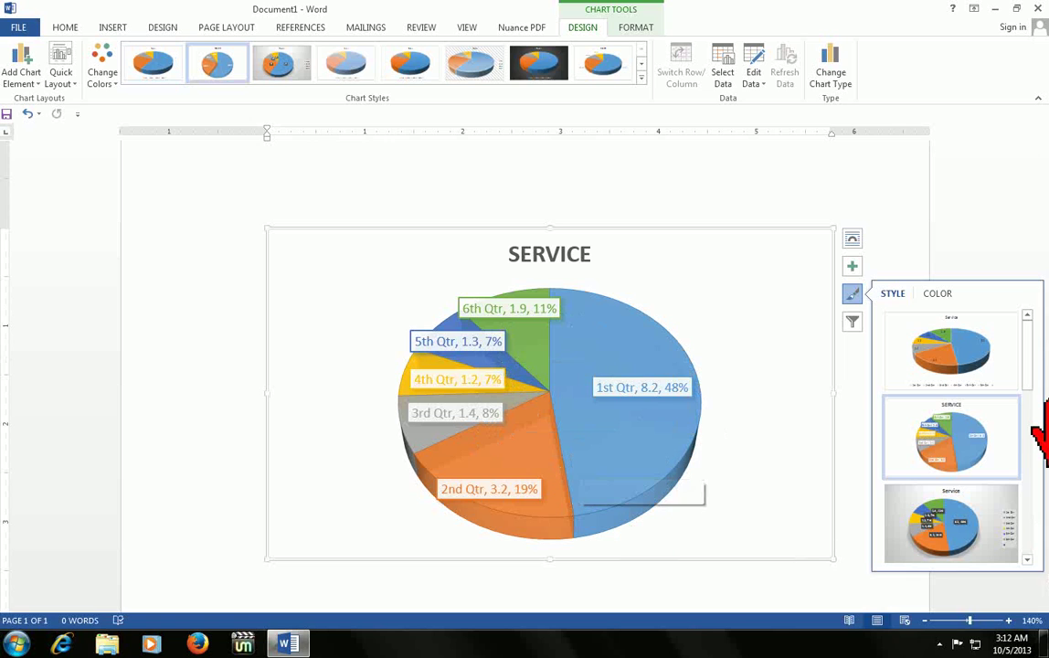
{"action": "mouse_move", "coordinate": [1024, 370]}
{"action": "left_mouse_down"}
{"action": "mouse_move", "coordinate": [1022, 480]}
{"action": "mouse_move", "coordinate": [1034, 501]}
{"action": "mouse_move", "coordinate": [1026, 585]}
{"action": "left_mouse_up"}
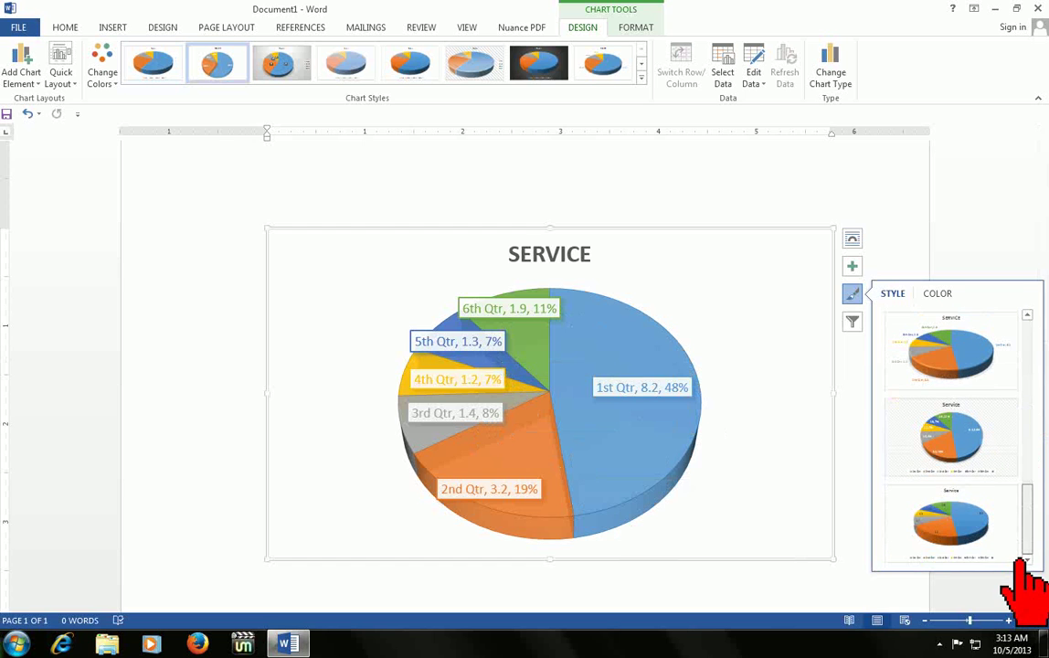
{"action": "left_click", "coordinate": [983, 484]}
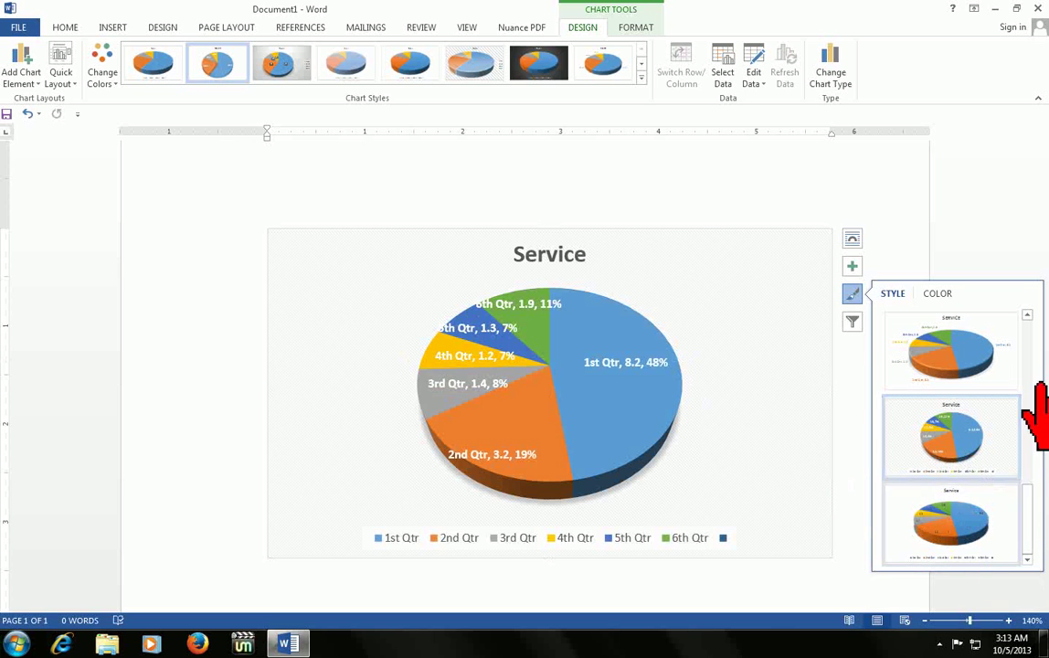
{"action": "left_click", "coordinate": [859, 323]}
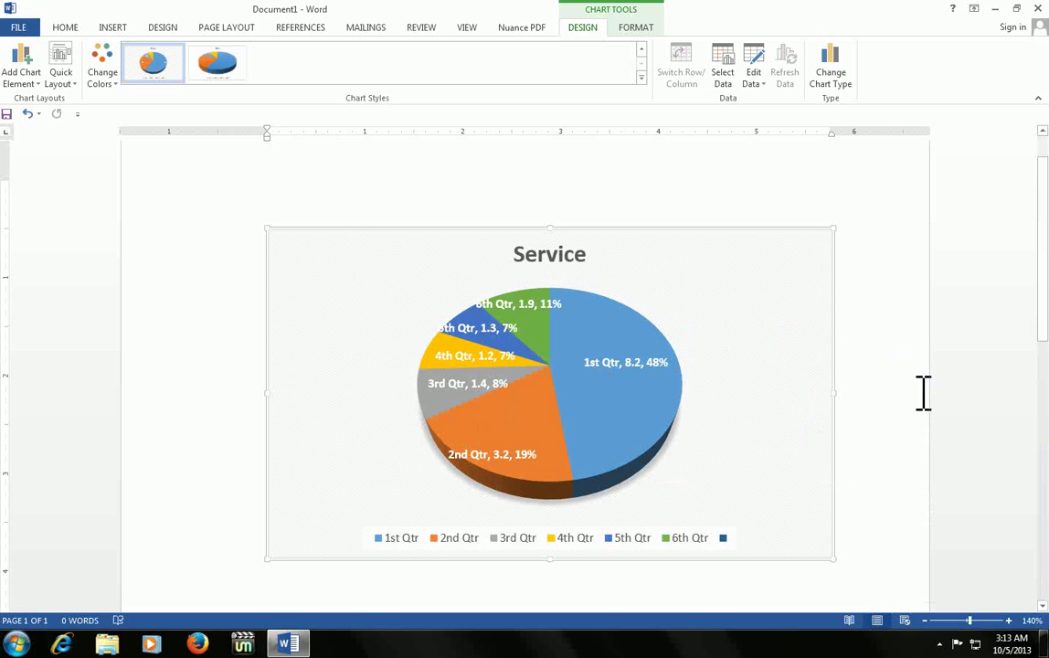
{"action": "scroll", "coordinate": [923, 393], "scroll_direction": "down", "scroll_amount": 1}
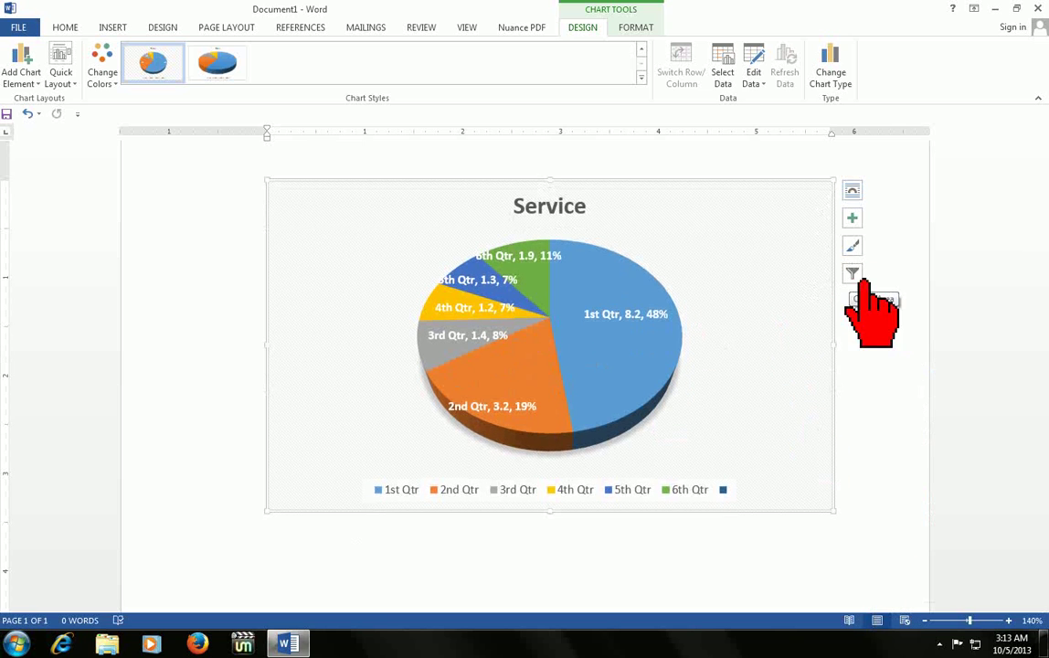
Filter 4th Qtr out of the pie, then restore it so all six quarters show.
{"action": "left_click", "coordinate": [853, 275]}
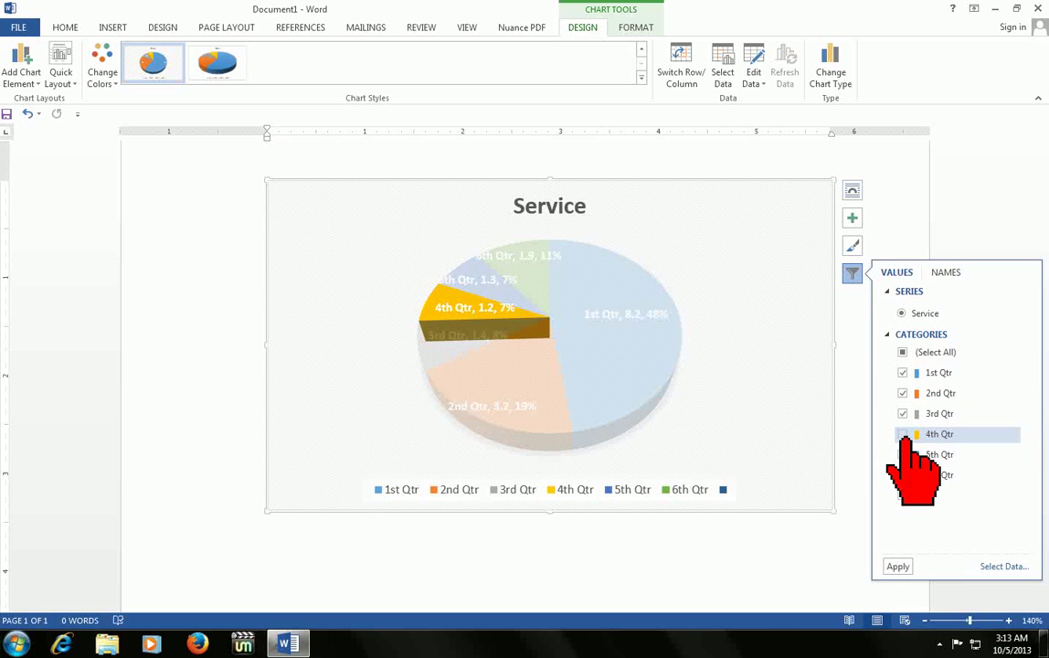
{"action": "left_click", "coordinate": [904, 435]}
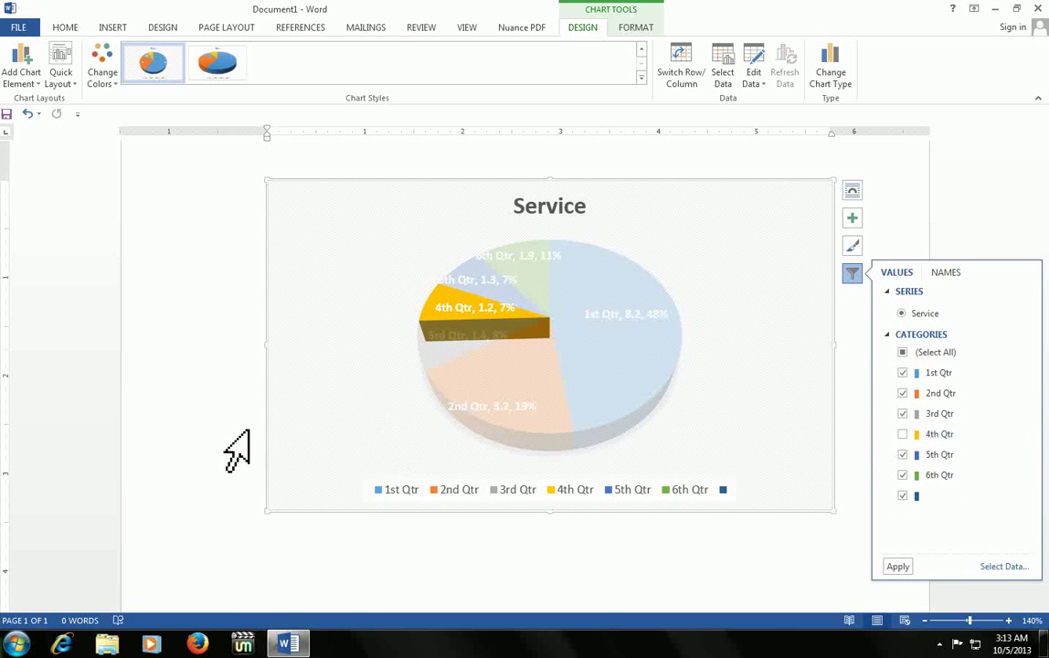
{"action": "left_click", "coordinate": [896, 568]}
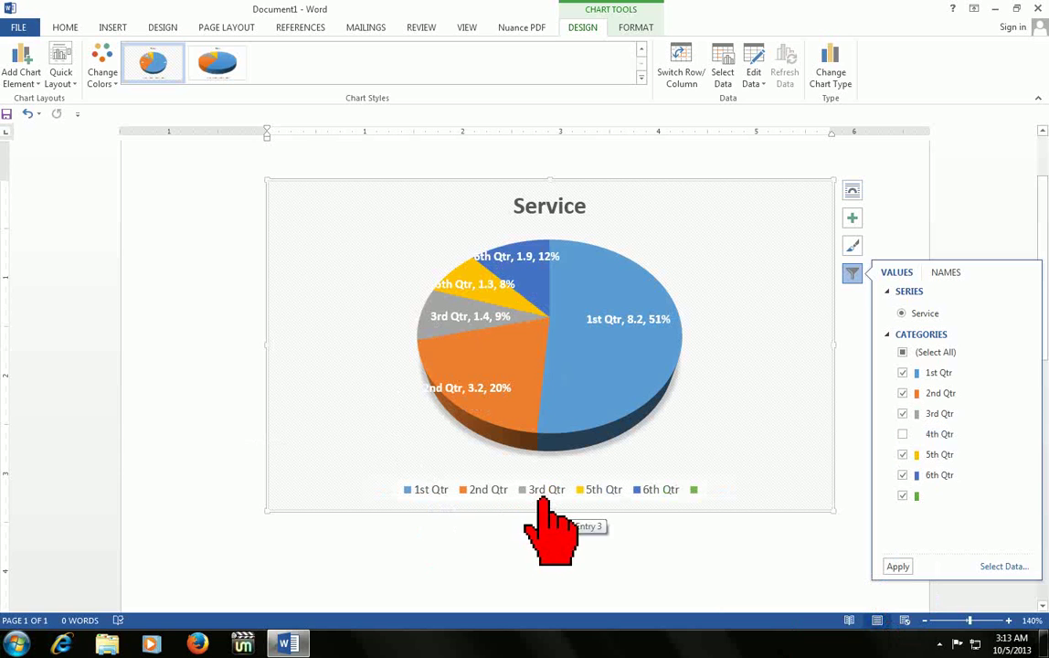
{"action": "left_click", "coordinate": [903, 434]}
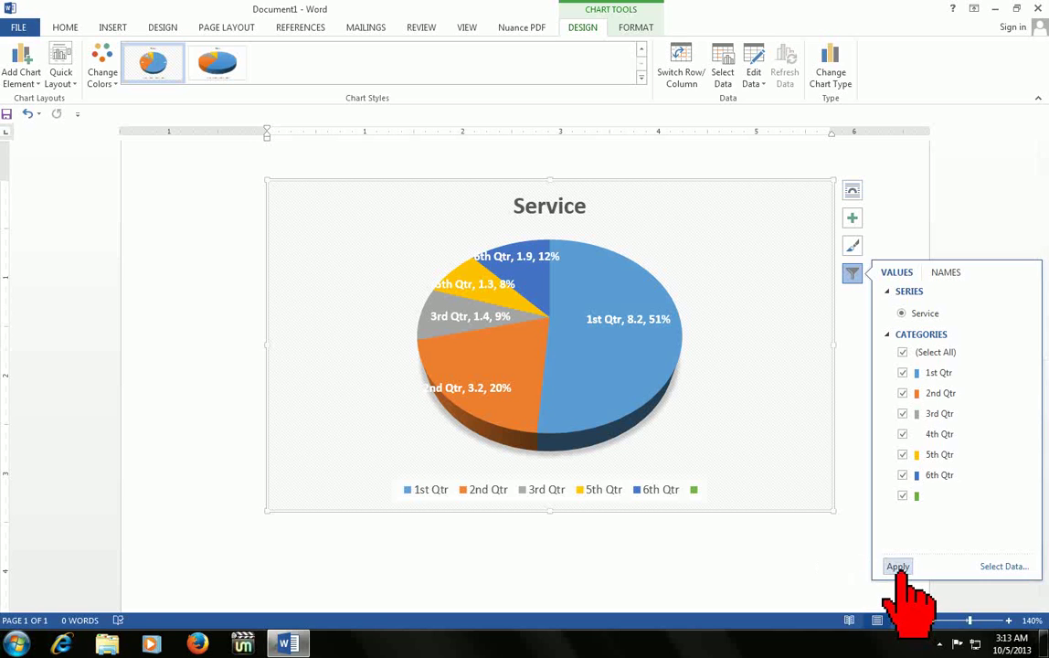
{"action": "left_click", "coordinate": [898, 568]}
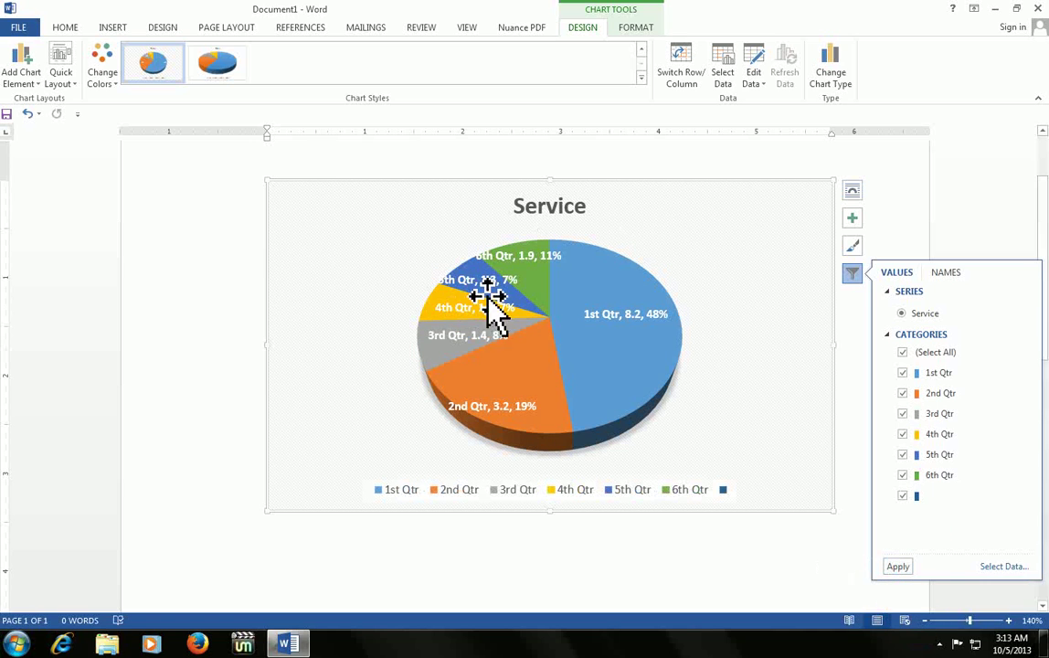